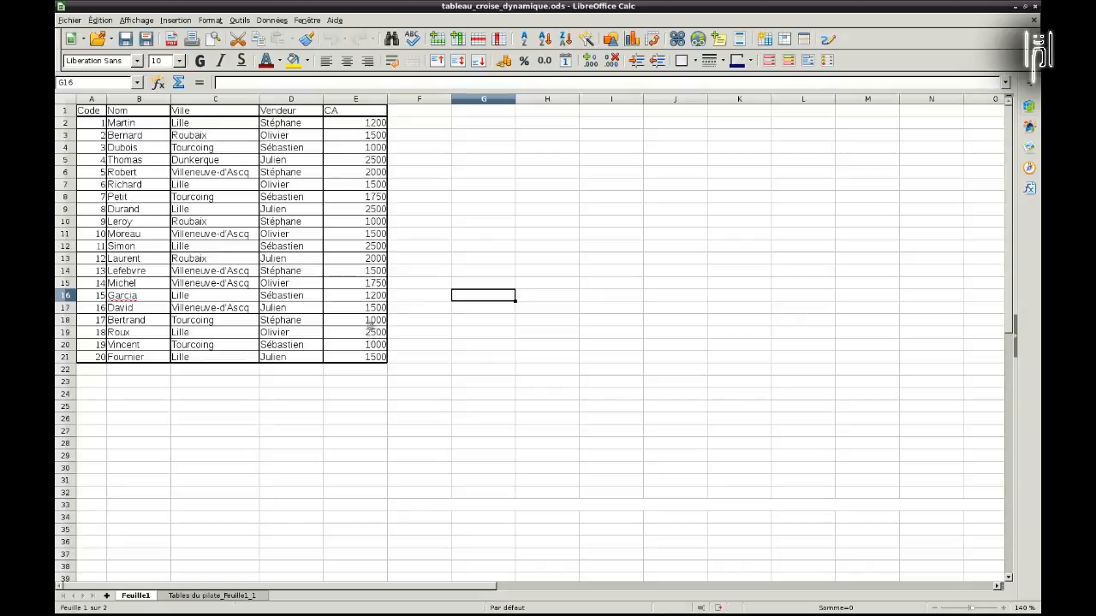
Start a pivot table from range A1:E21 on Feuille1, using the current selection as the source
{"action": "left_click", "coordinate": [189, 600]}
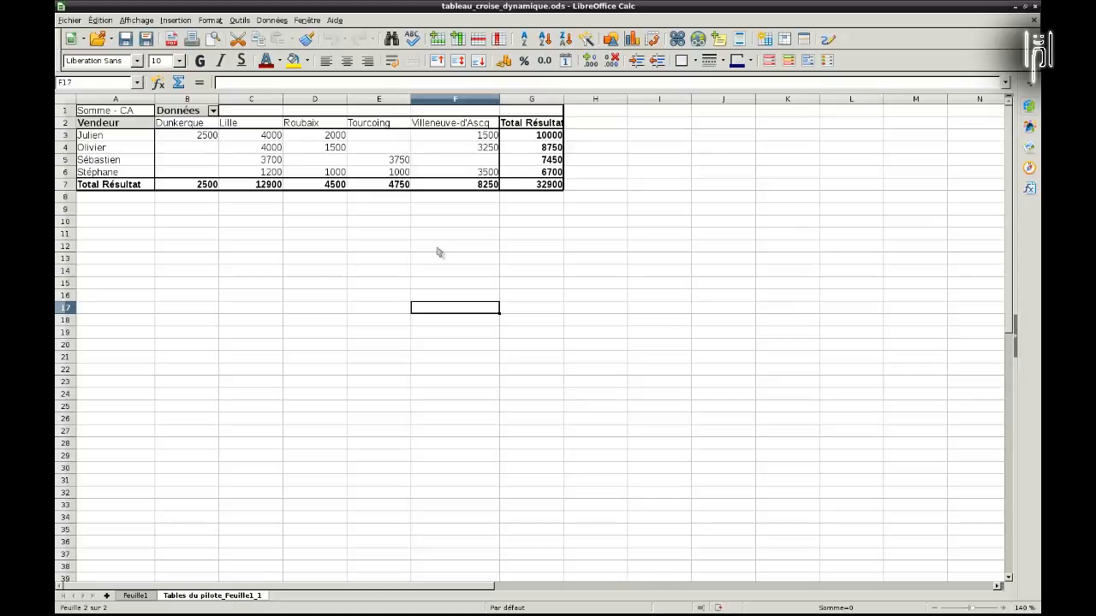
{"action": "left_click", "coordinate": [142, 601]}
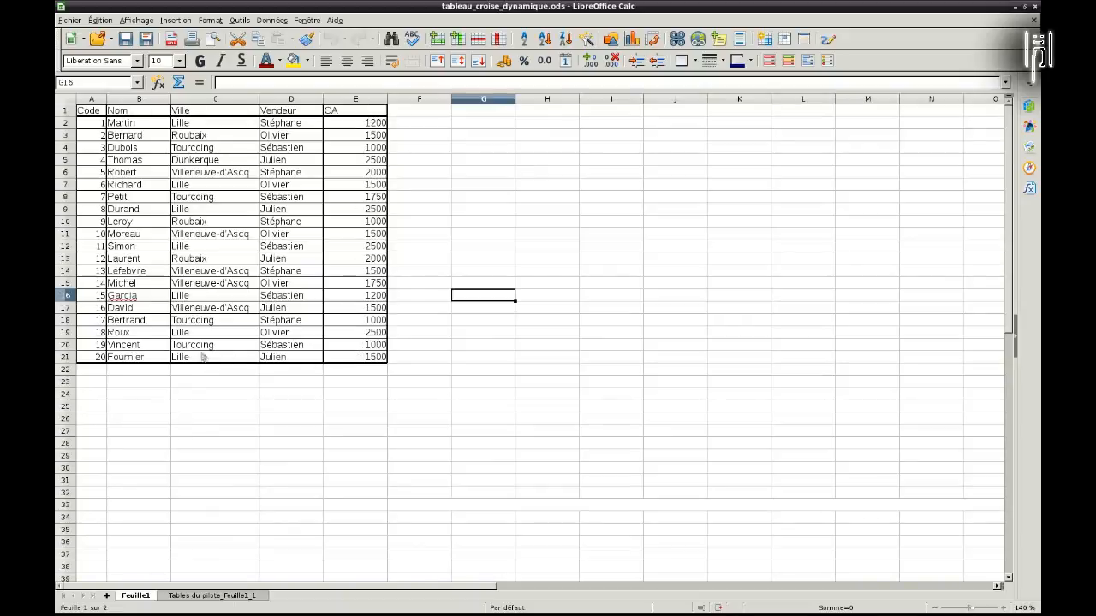
{"action": "left_click_drag", "start_coordinate": [91, 111], "coordinate": [356, 356]}
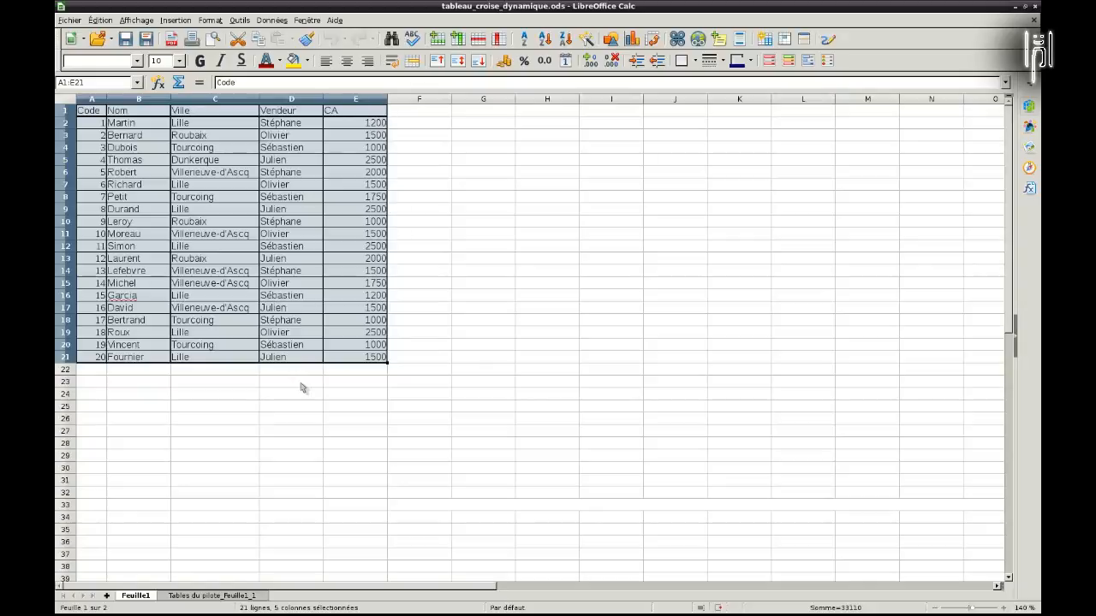
{"action": "left_click", "coordinate": [268, 22]}
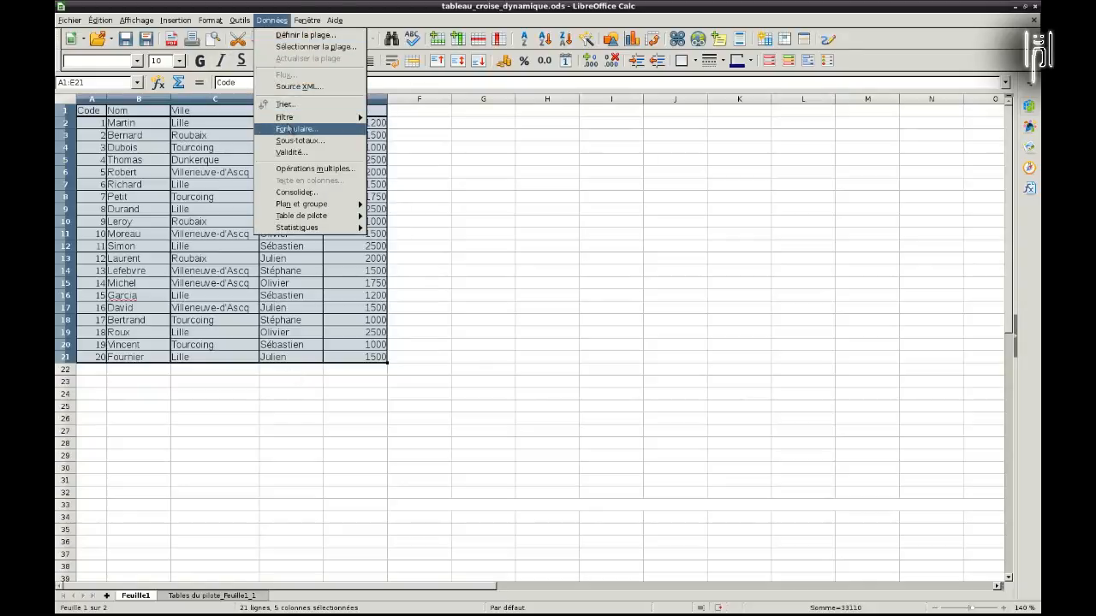
{"action": "mouse_move", "coordinate": [317, 218]}
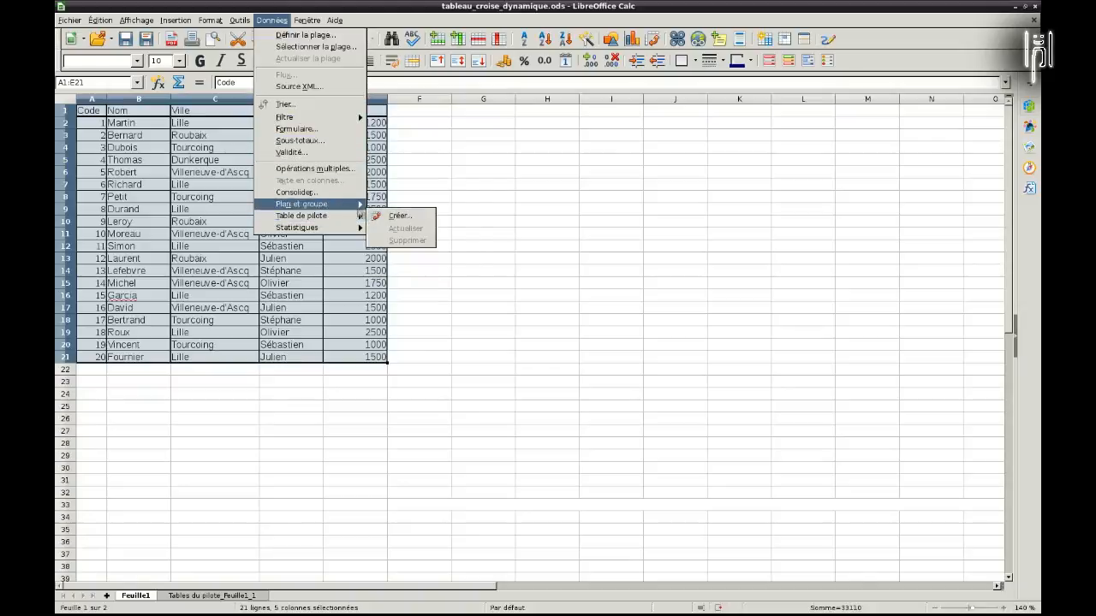
{"action": "left_click", "coordinate": [387, 217]}
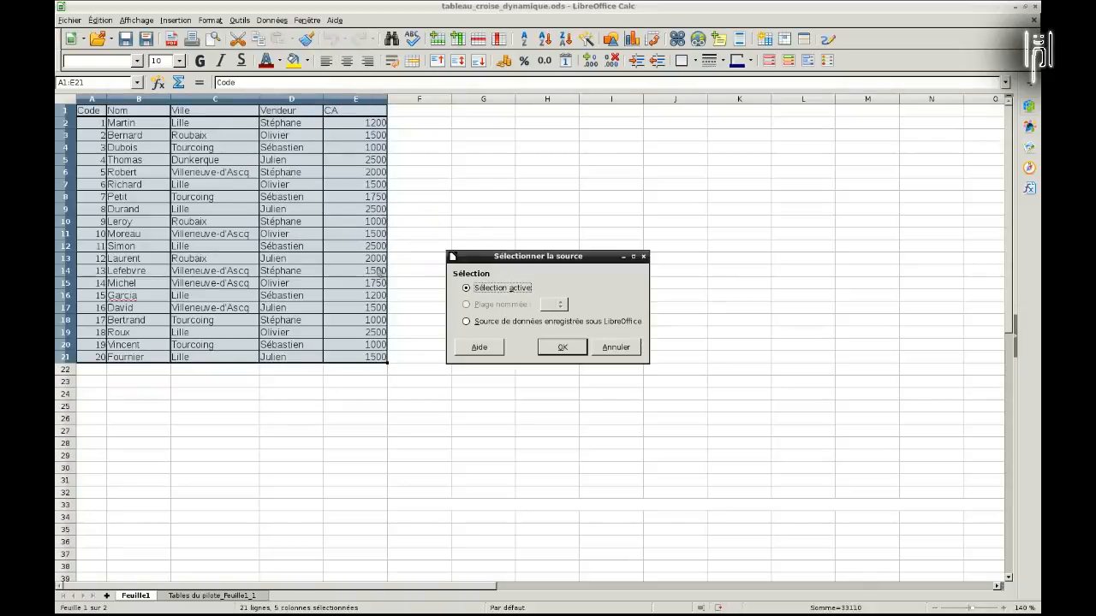
{"action": "left_click", "coordinate": [563, 348]}
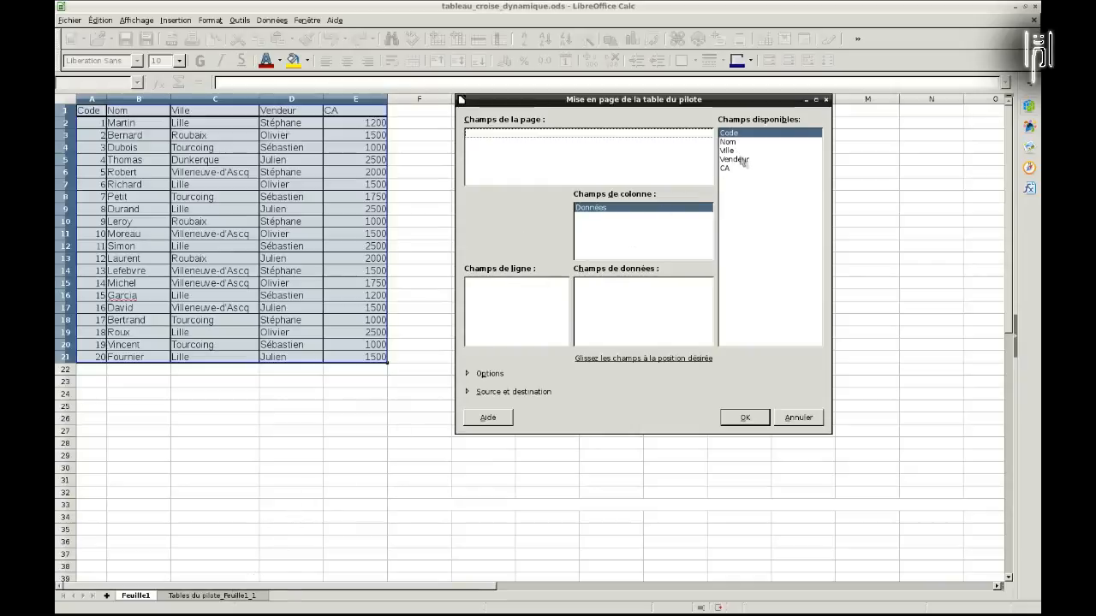
Create the pivot table with Vendeur as row field, Ville as column field and CA as data field, then widen column F
{"action": "left_click_drag", "start_coordinate": [743, 161], "coordinate": [505, 293]}
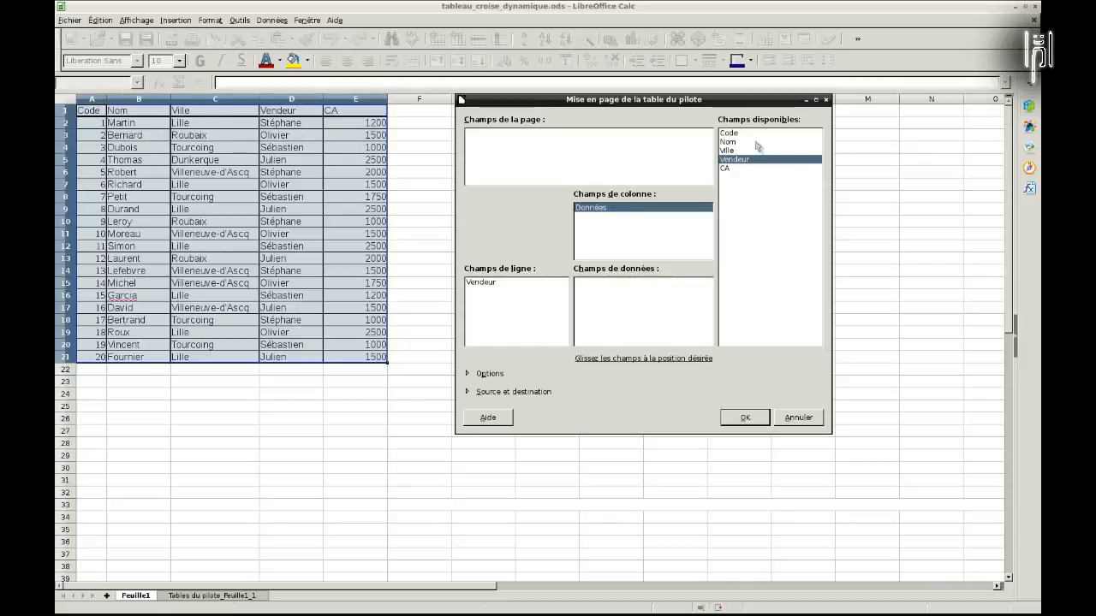
{"action": "left_click_drag", "start_coordinate": [730, 151], "coordinate": [599, 229]}
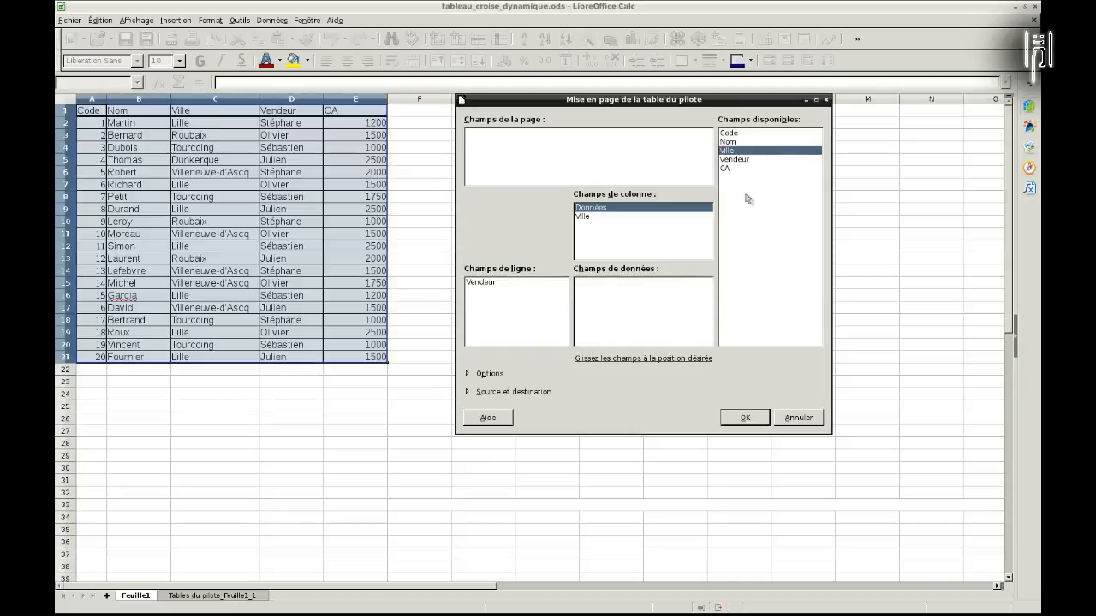
{"action": "left_click_drag", "start_coordinate": [732, 170], "coordinate": [623, 311]}
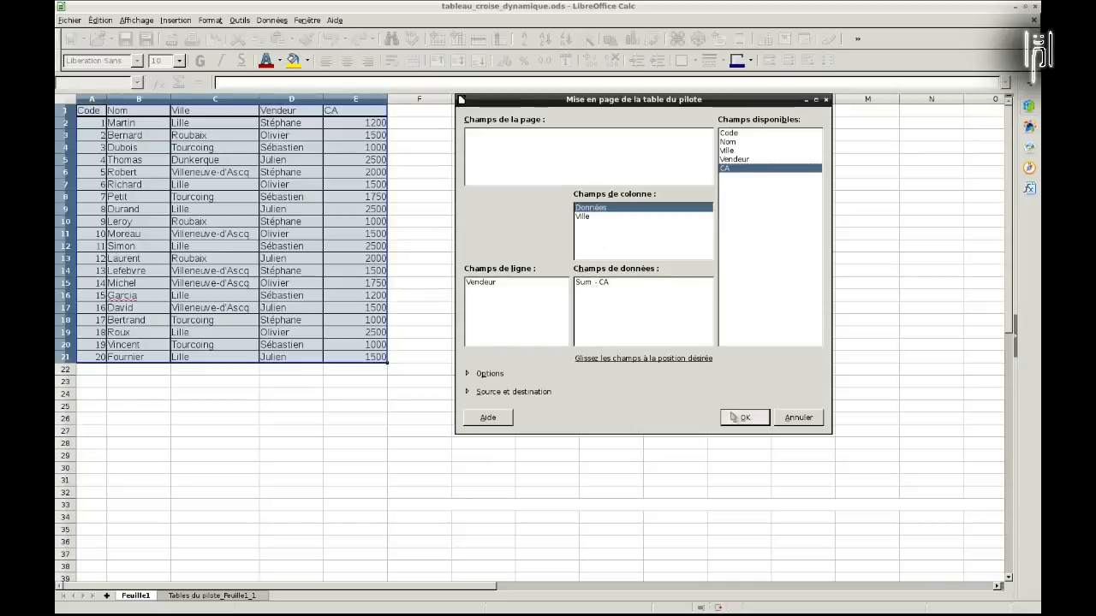
{"action": "left_click", "coordinate": [741, 417]}
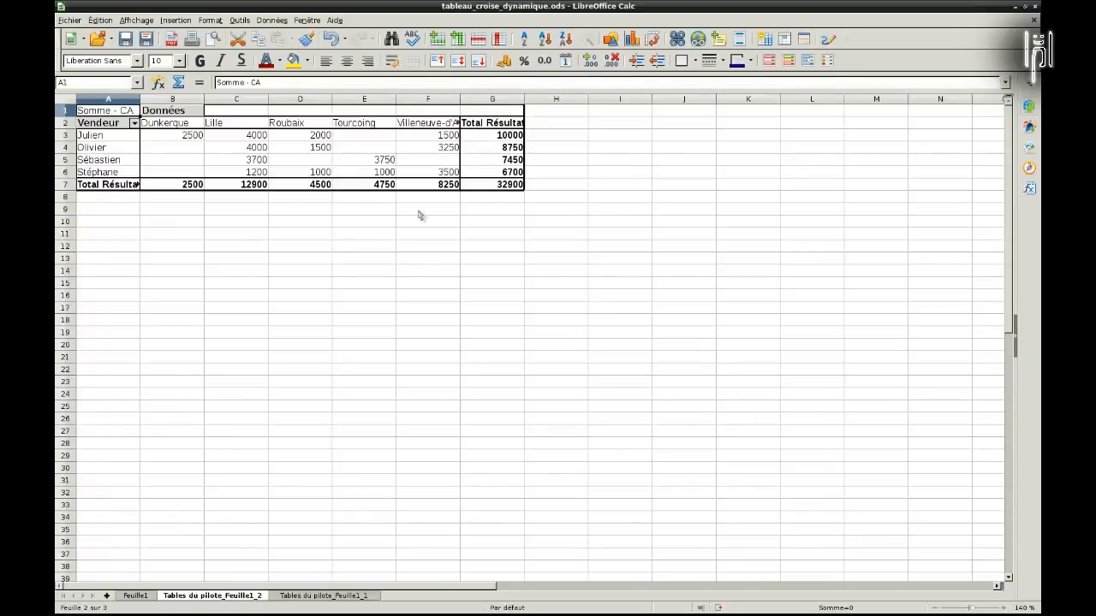
{"action": "left_click_drag", "start_coordinate": [458, 99], "coordinate": [477, 98]}
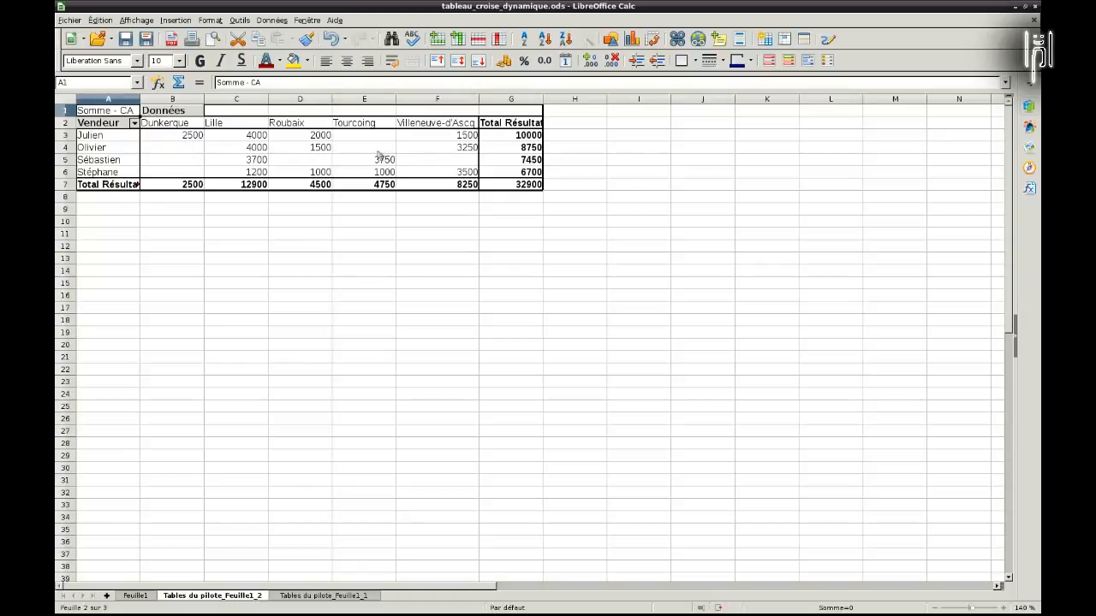
Edit the pivot table layout so that Ville is the row field and Vendeur is a column field
{"action": "right_click", "coordinate": [180, 149]}
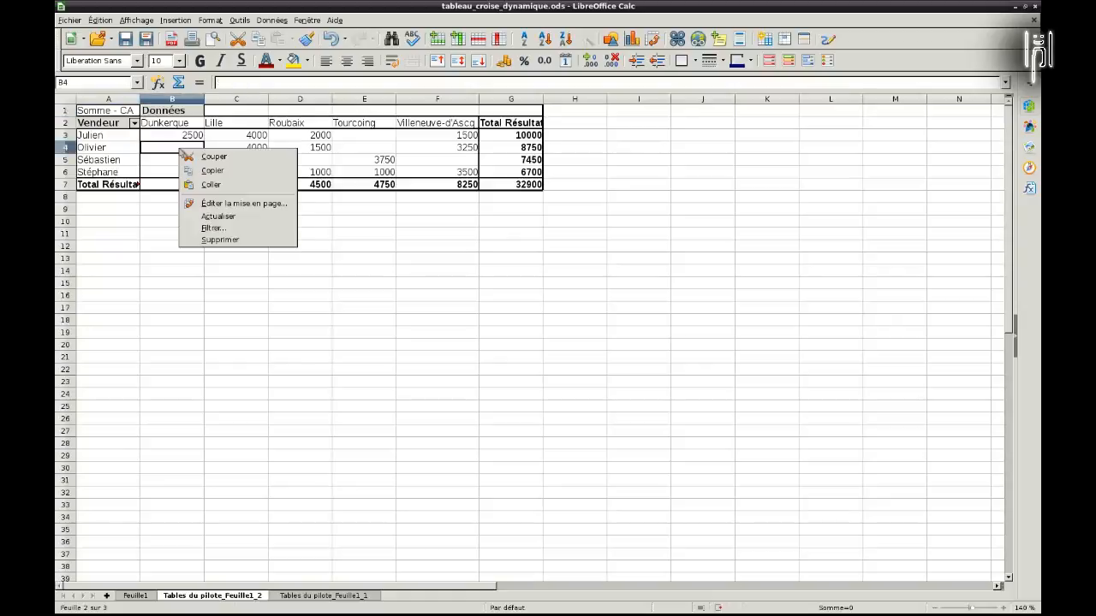
{"action": "left_click", "coordinate": [214, 204]}
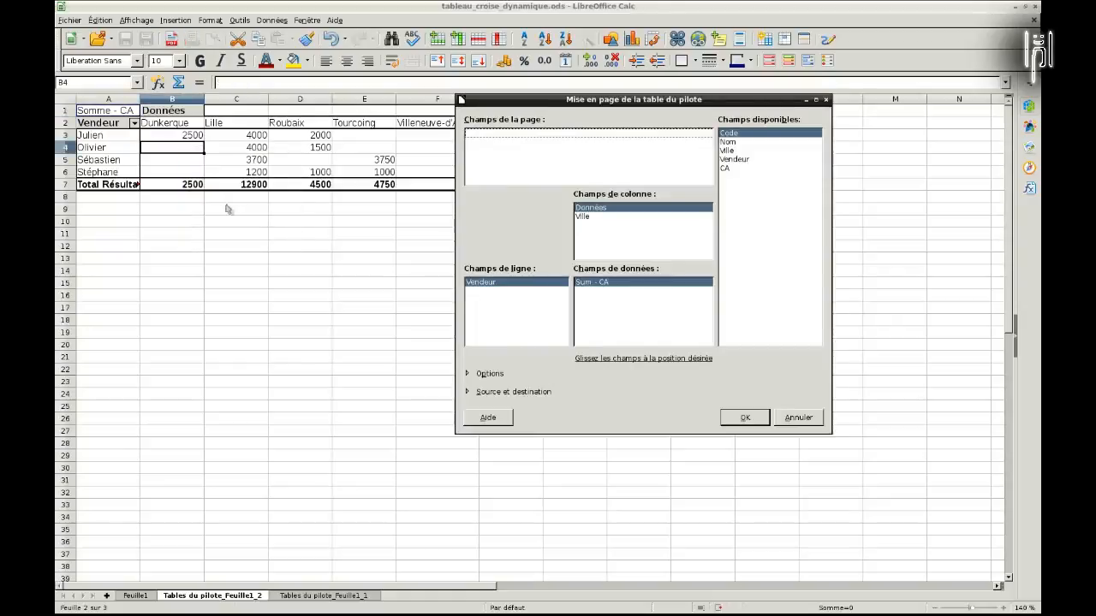
{"action": "left_click_drag", "start_coordinate": [582, 109], "coordinate": [631, 131]}
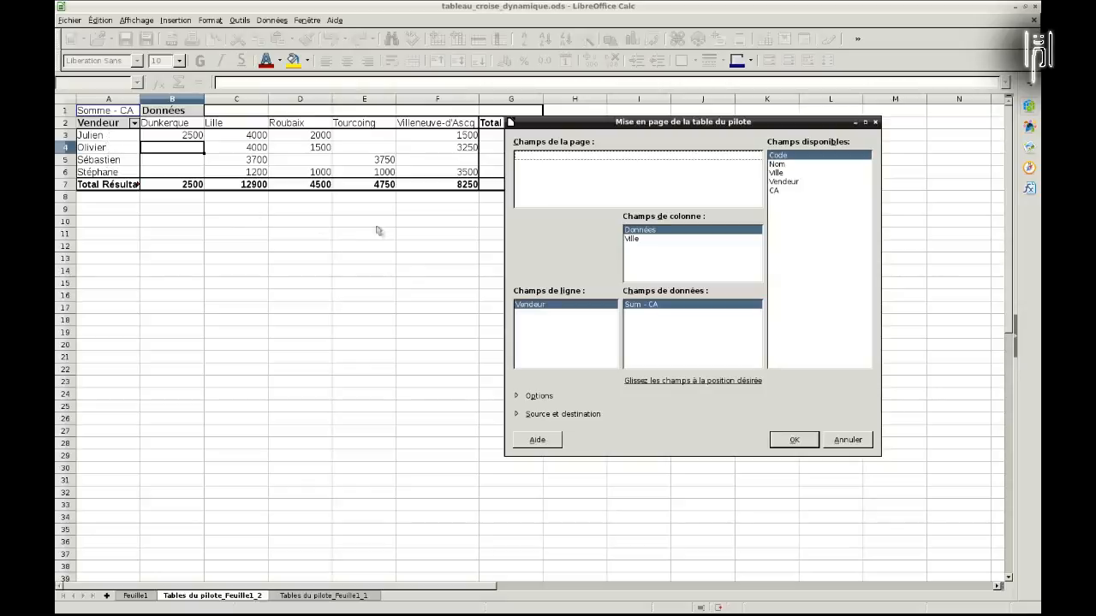
{"action": "left_click_drag", "start_coordinate": [646, 240], "coordinate": [548, 342]}
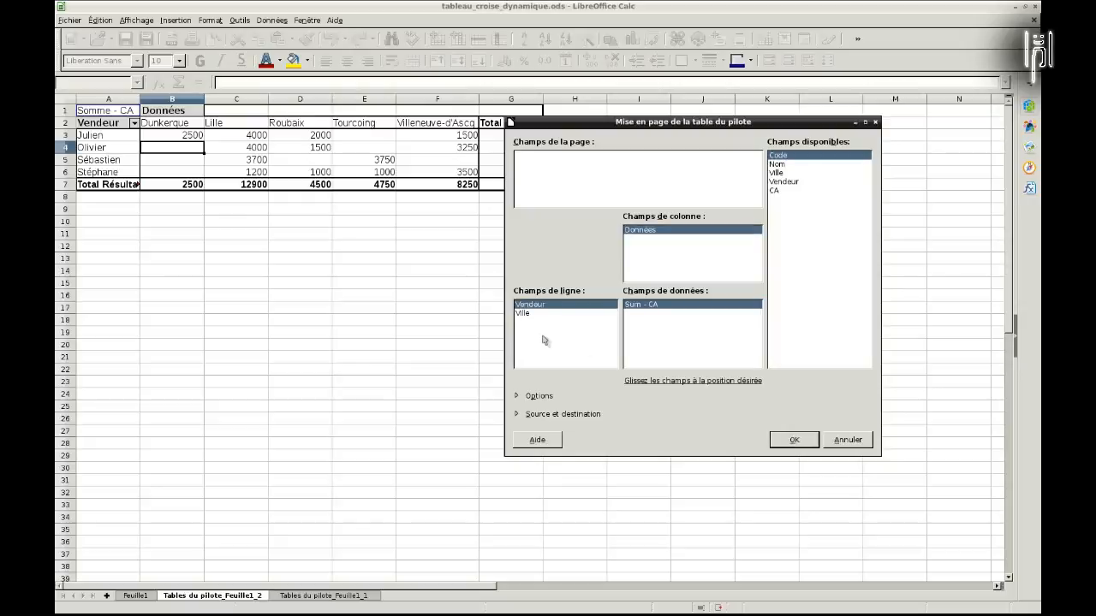
{"action": "left_click_drag", "start_coordinate": [538, 304], "coordinate": [656, 255]}
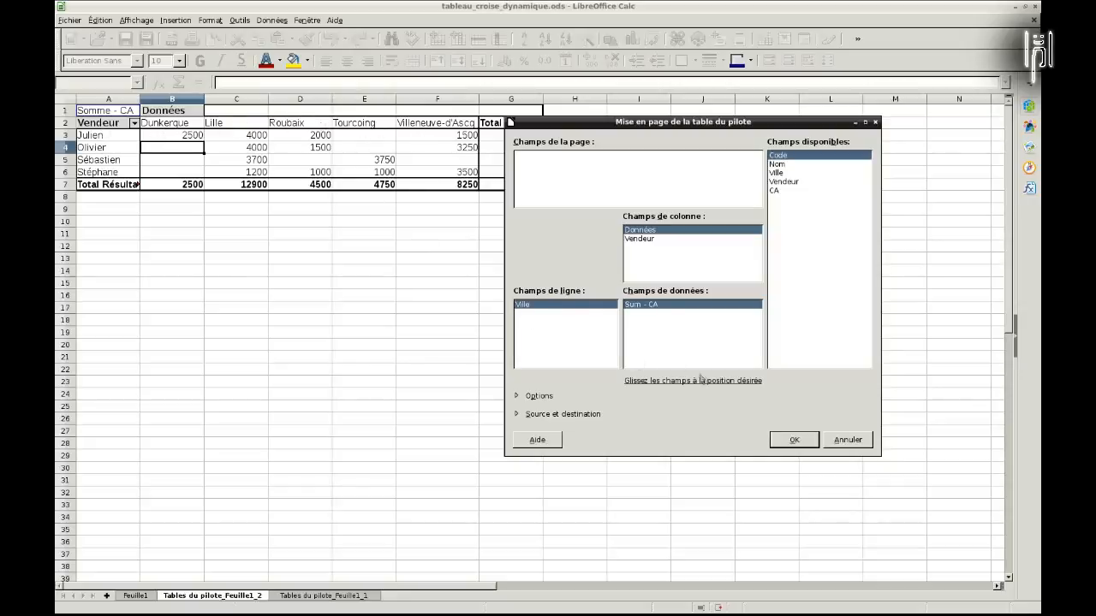
{"action": "left_click", "coordinate": [789, 440]}
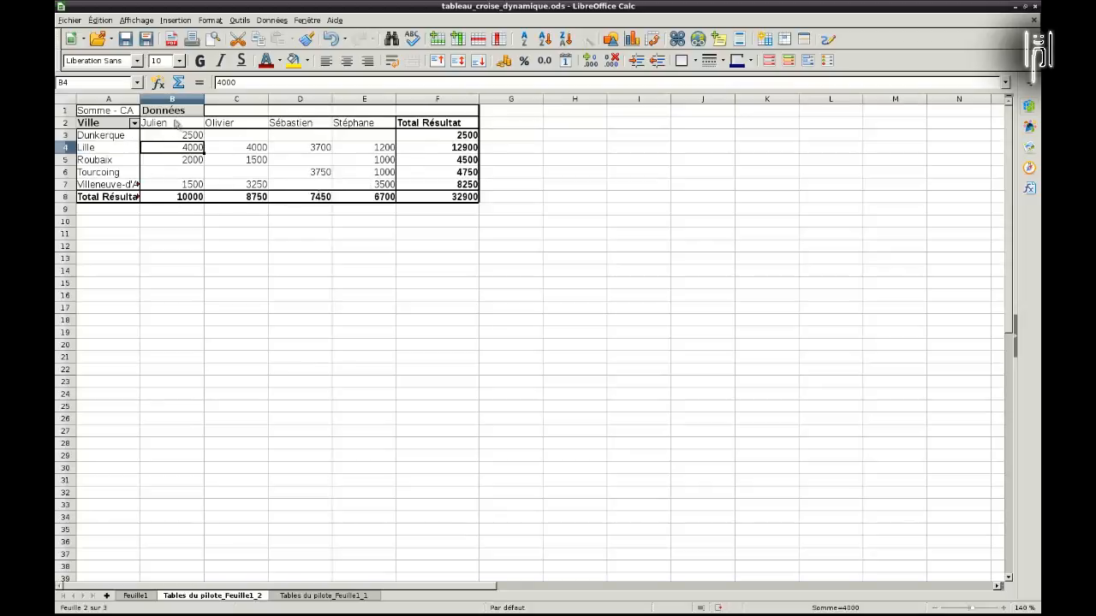
Move Vendeur from the column fields to the row fields, ahead of Ville, and apply the layout
{"action": "right_click", "coordinate": [223, 153]}
{"action": "left_click", "coordinate": [274, 208]}
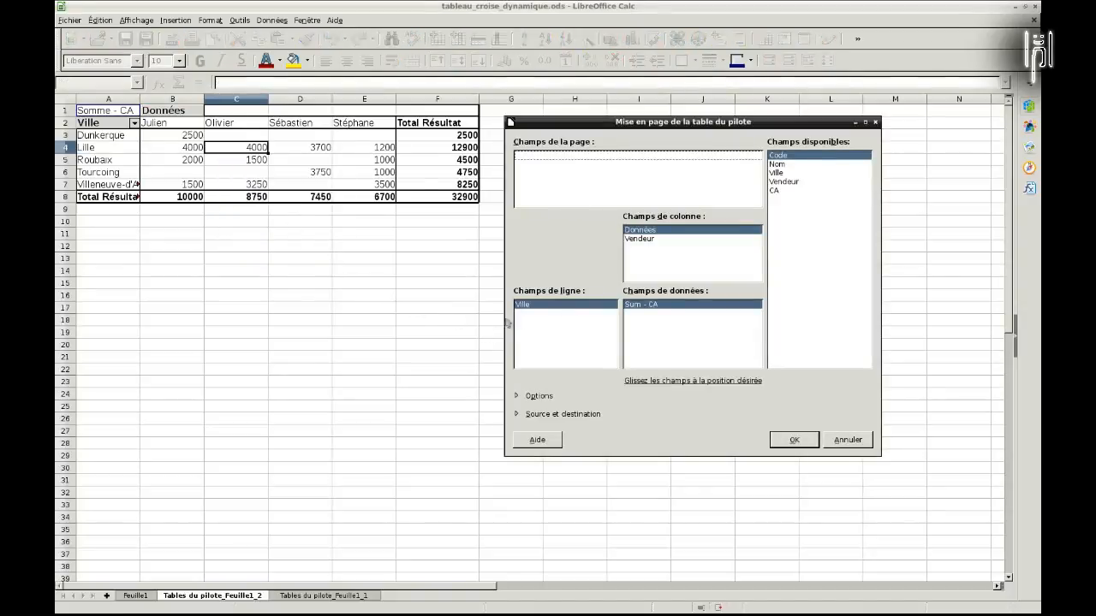
{"action": "left_click", "coordinate": [655, 240]}
{"action": "left_click_drag", "start_coordinate": [570, 319], "coordinate": [530, 323]}
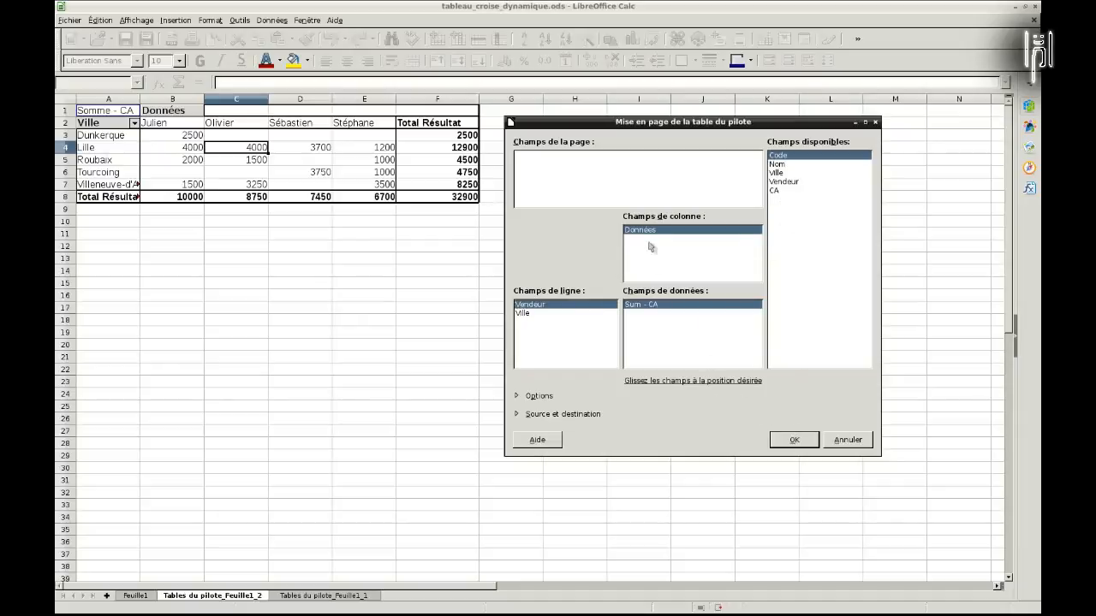
{"action": "left_click", "coordinate": [786, 440]}
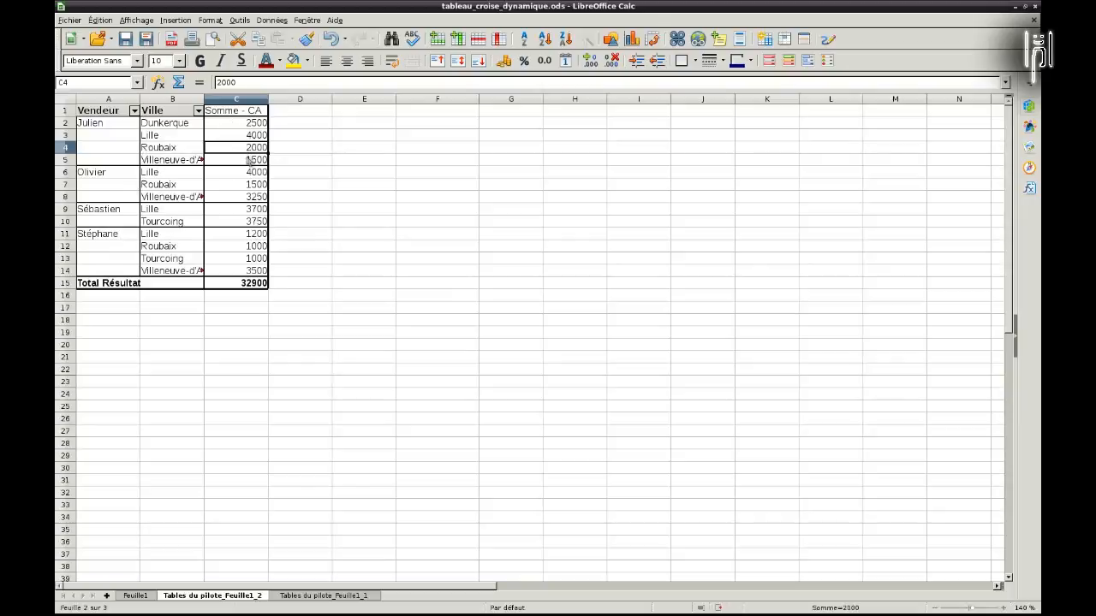
Add CA to the pivot table's column fields, apply the layout and inspect the Sébastien–Tourcoing figures
{"action": "right_click", "coordinate": [128, 150]}
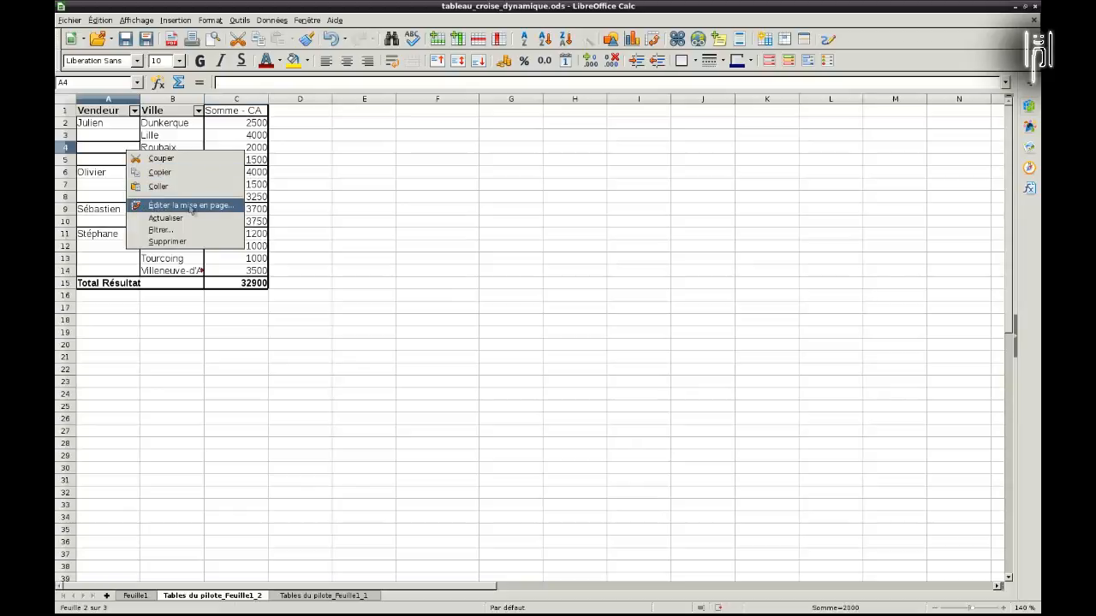
{"action": "left_click", "coordinate": [190, 205]}
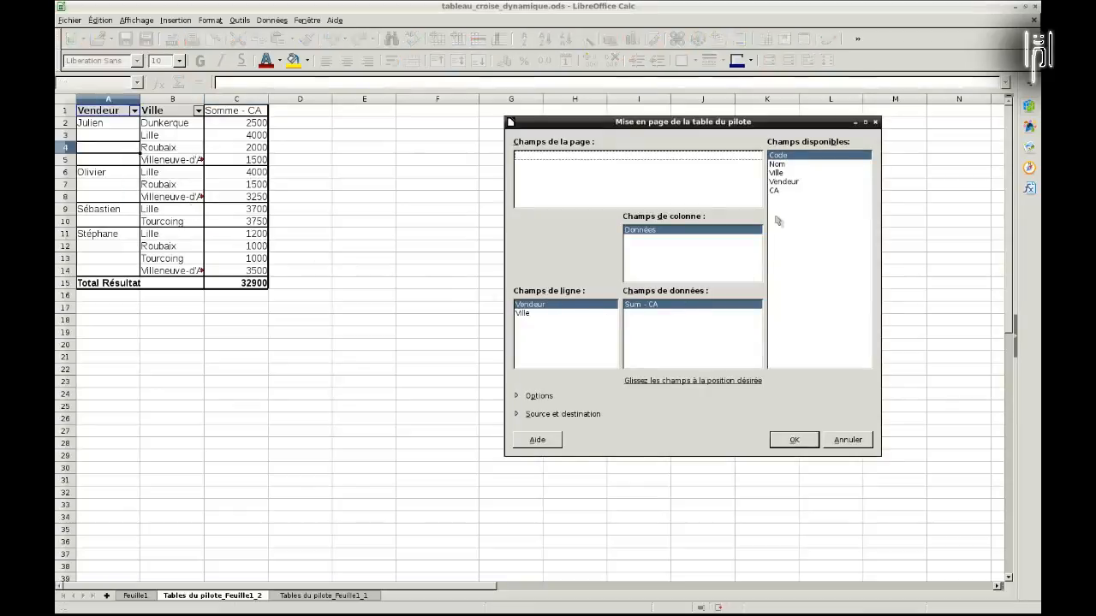
{"action": "left_click_drag", "start_coordinate": [776, 190], "coordinate": [700, 255]}
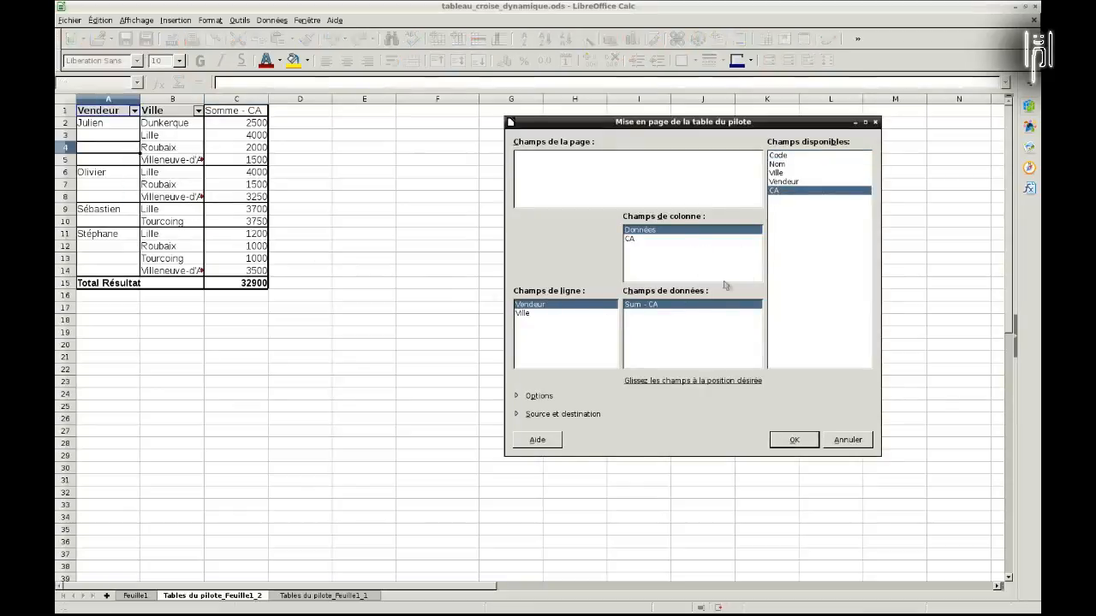
{"action": "left_click", "coordinate": [789, 440]}
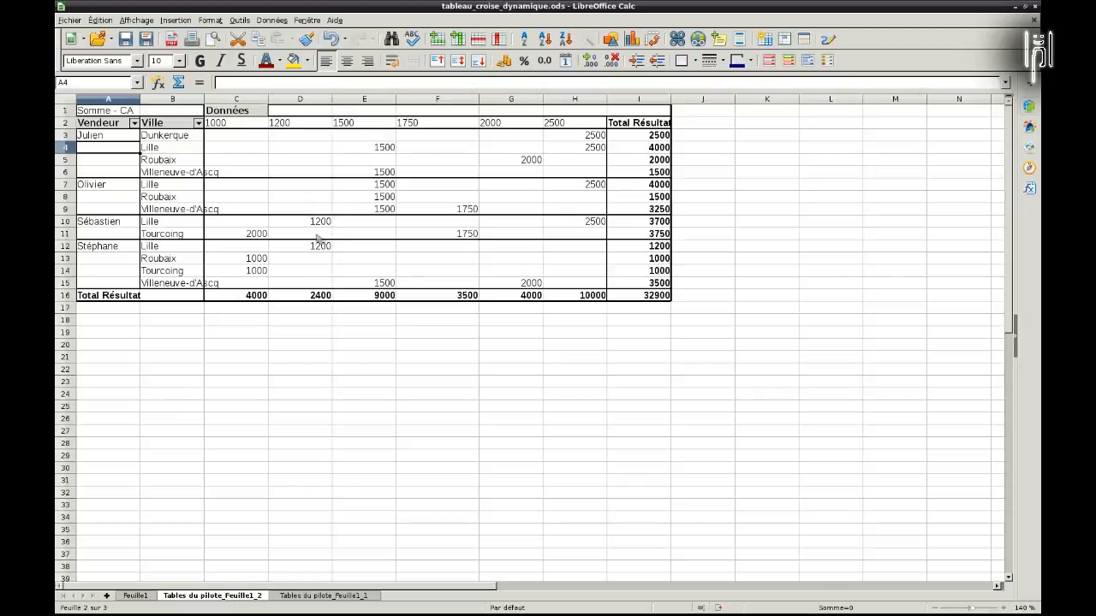
{"action": "left_click", "coordinate": [237, 237]}
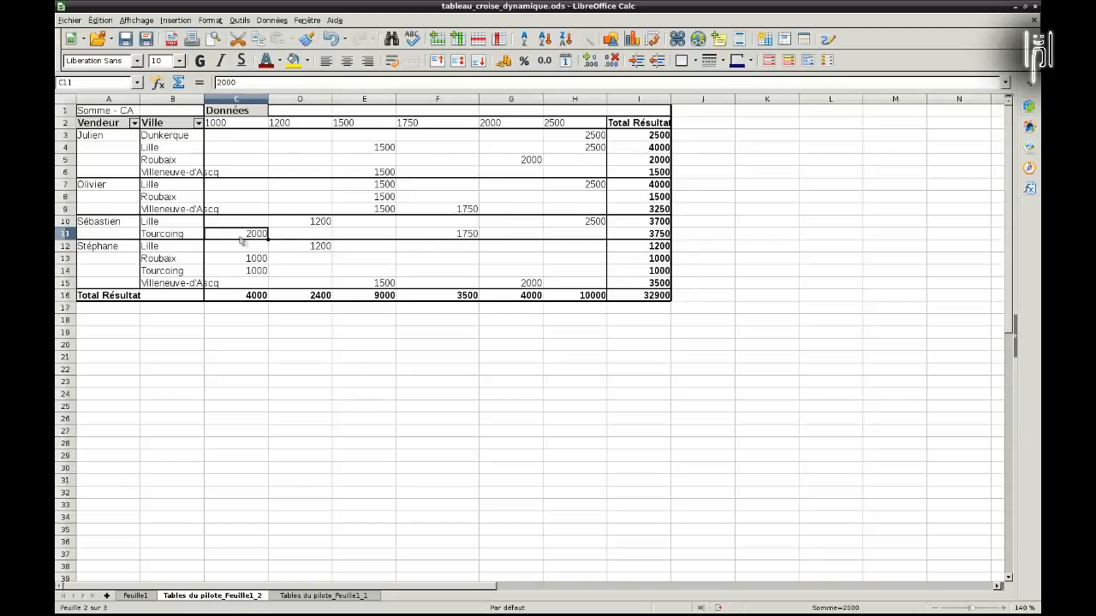
{"action": "left_click", "coordinate": [505, 240]}
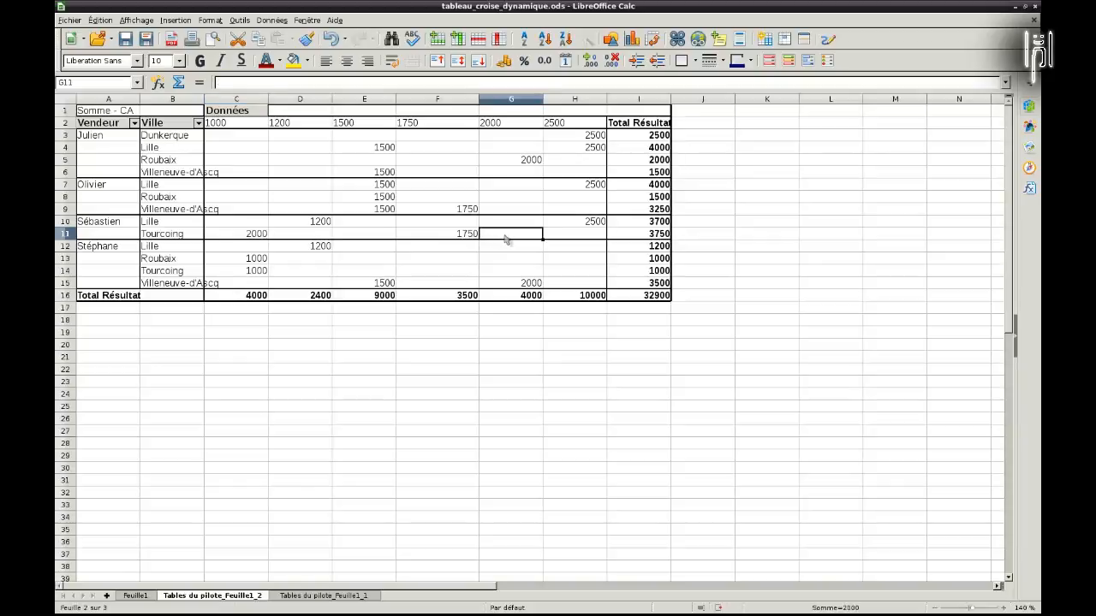
{"action": "left_click", "coordinate": [239, 241]}
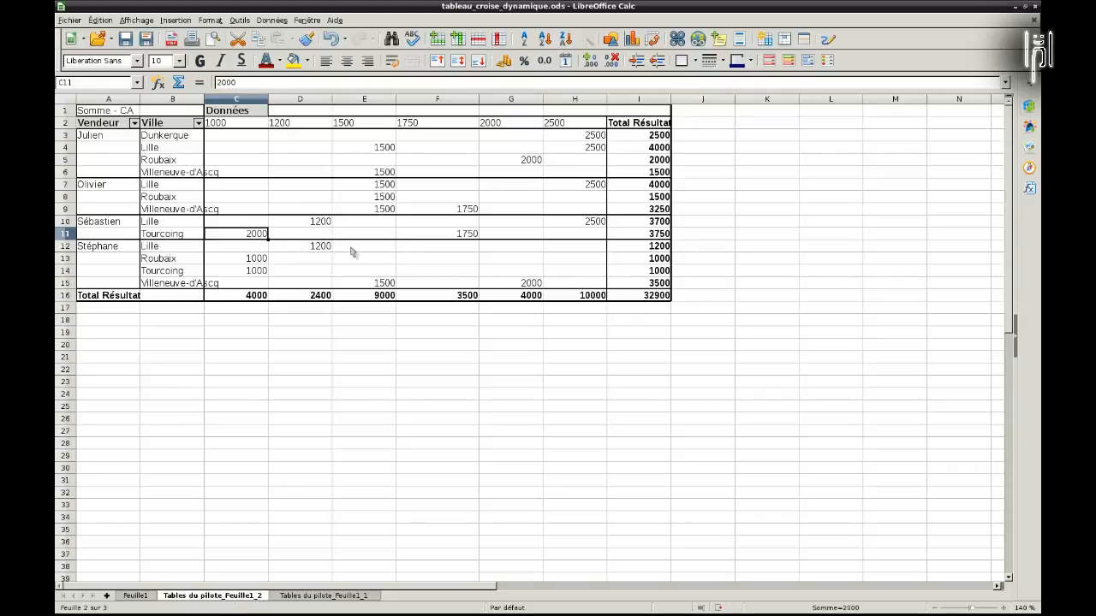
Rework the pivot layout: remove CA from the column fields, move Ville there, and add Nom below Vendeur in the row fields
{"action": "right_click", "coordinate": [209, 213]}
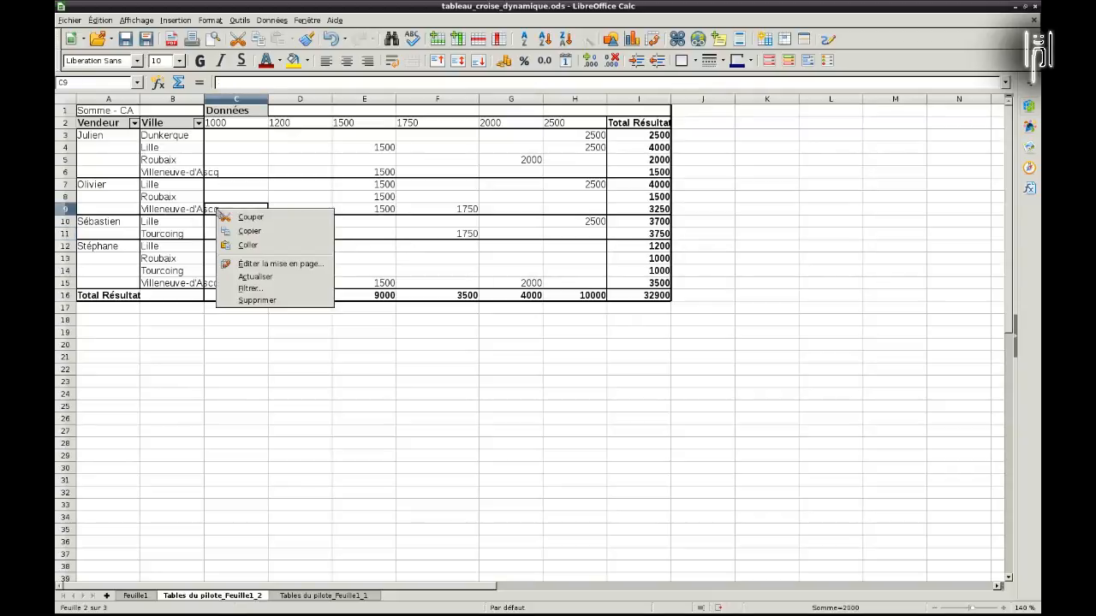
{"action": "left_click", "coordinate": [253, 262]}
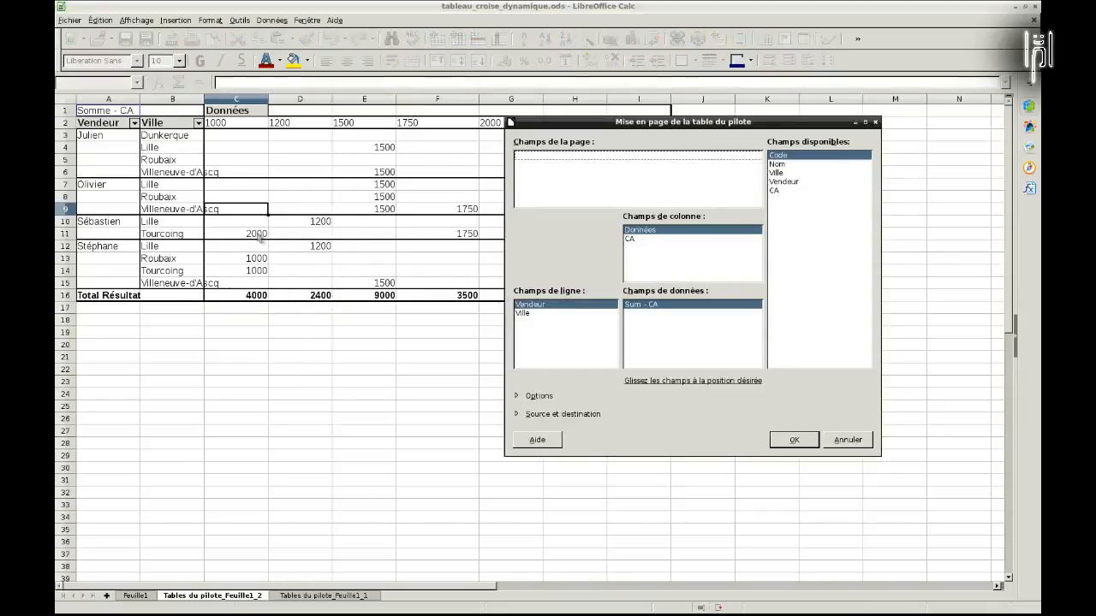
{"action": "left_click", "coordinate": [630, 239]}
{"action": "left_click_drag", "start_coordinate": [825, 242], "coordinate": [825, 243]}
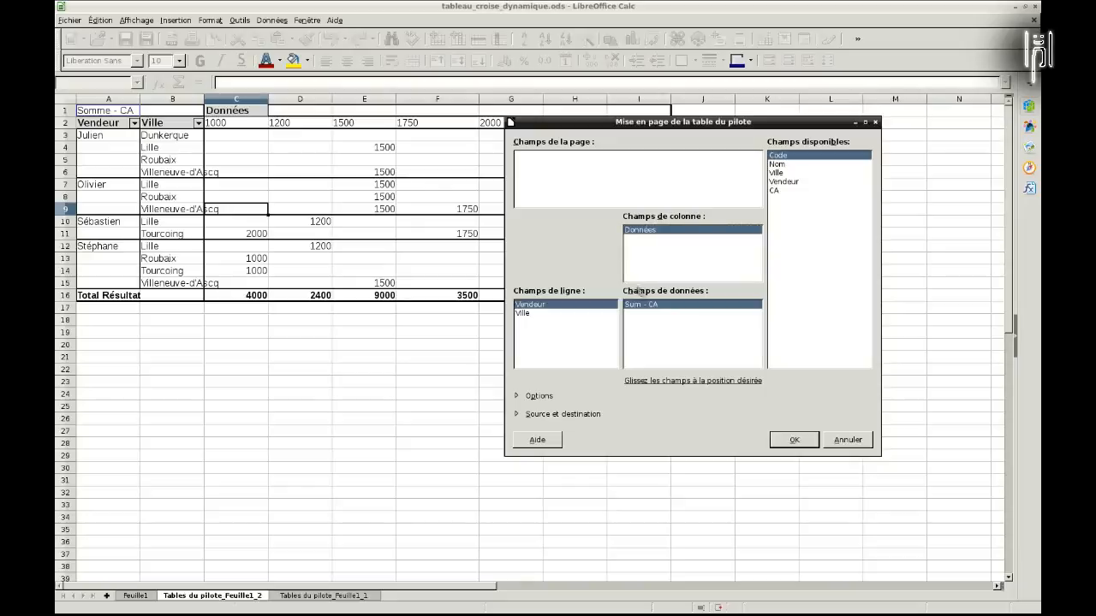
{"action": "left_click_drag", "start_coordinate": [533, 314], "coordinate": [647, 257]}
{"action": "left_click_drag", "start_coordinate": [778, 164], "coordinate": [558, 327]}
{"action": "left_click", "coordinate": [789, 439]}
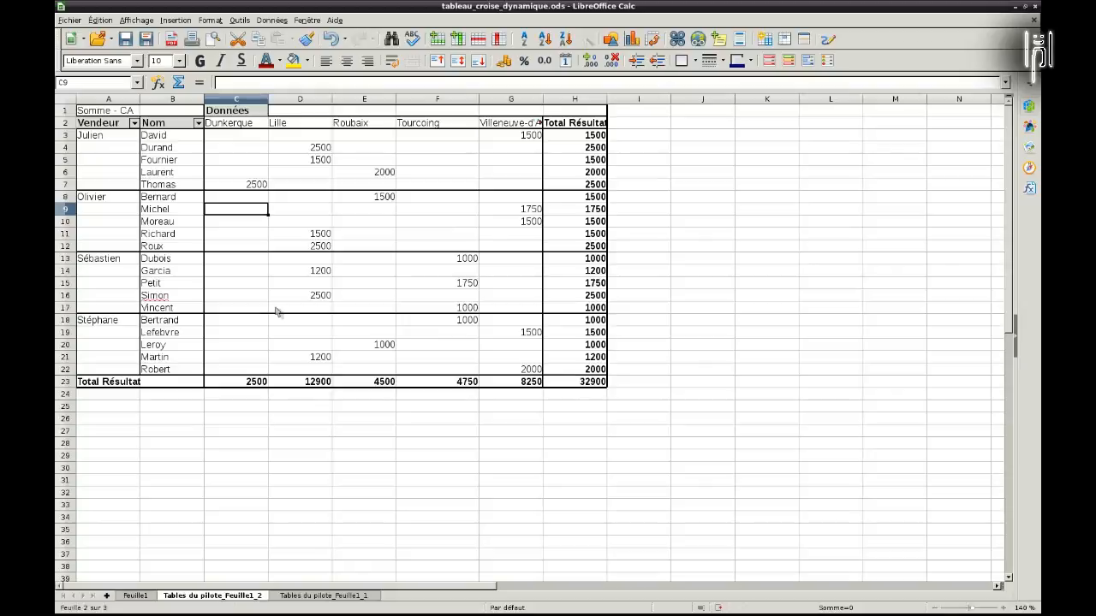
Start another pivot table from range A1:E21 on Feuille1, with the current selection as the source
{"action": "left_click", "coordinate": [137, 595]}
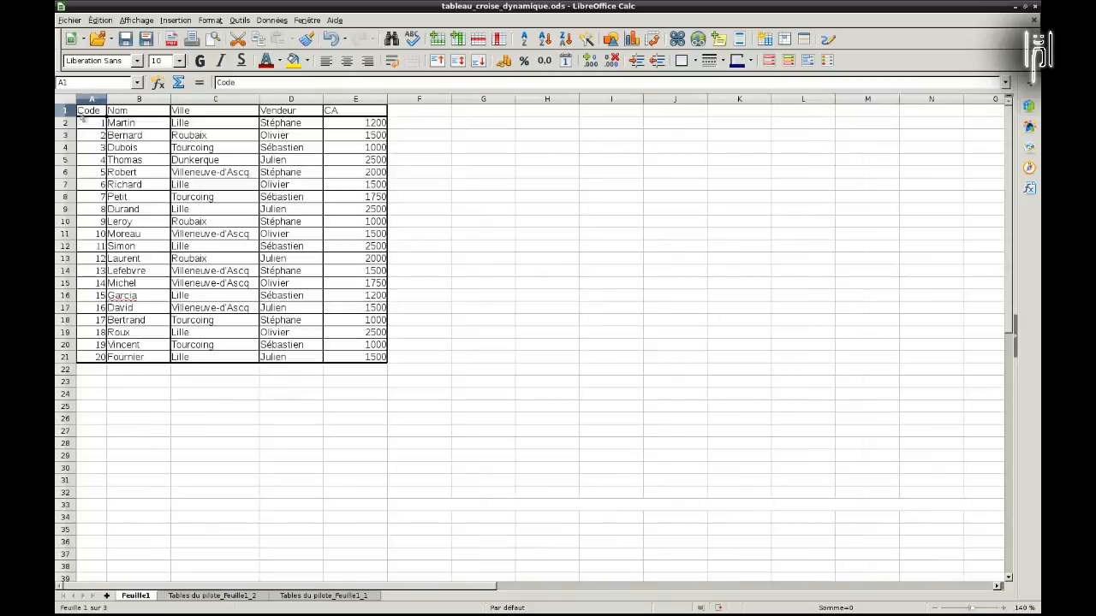
{"action": "left_click_drag", "start_coordinate": [97, 117], "coordinate": [338, 361]}
{"action": "left_click", "coordinate": [268, 20]}
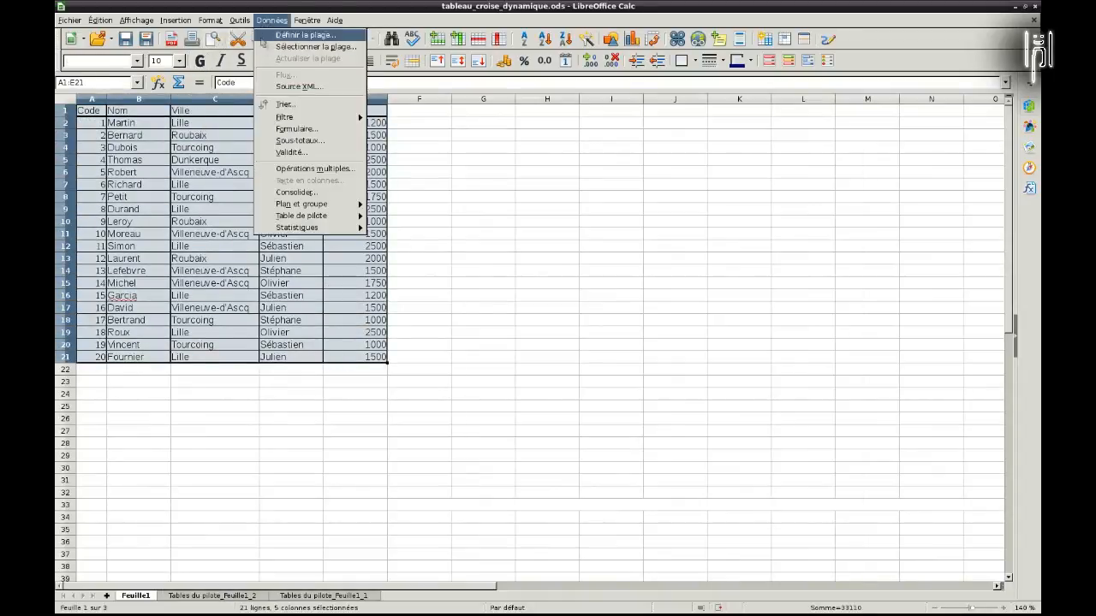
{"action": "mouse_move", "coordinate": [295, 220]}
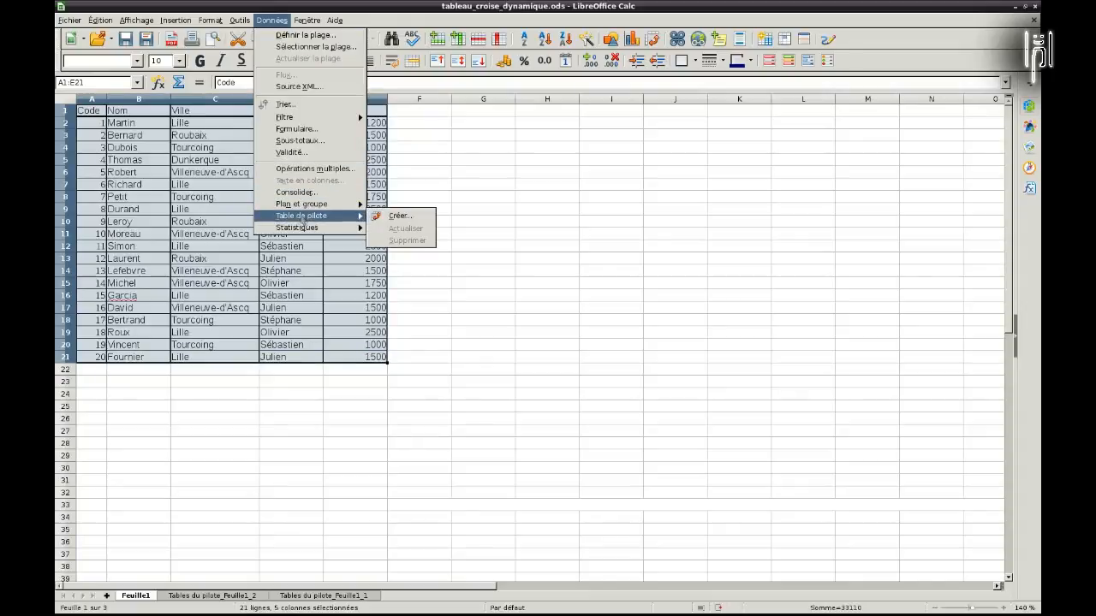
{"action": "left_click", "coordinate": [399, 217]}
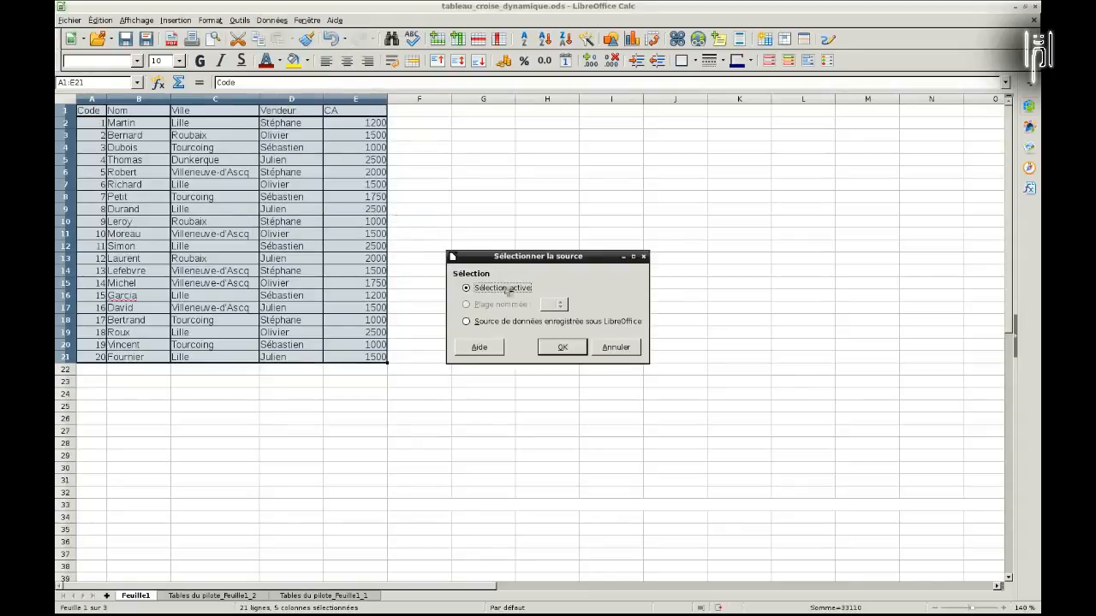
{"action": "left_click", "coordinate": [562, 348]}
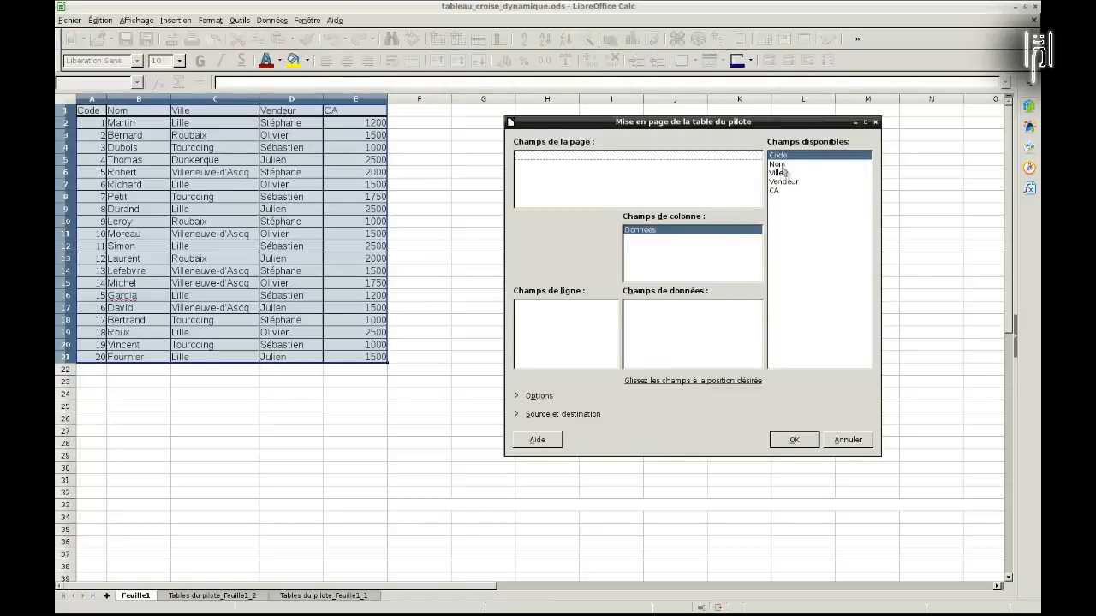
Create the second pivot table with Vendeur as row field, Ville as column field and CA as data field
{"action": "left_click_drag", "start_coordinate": [781, 182], "coordinate": [594, 306]}
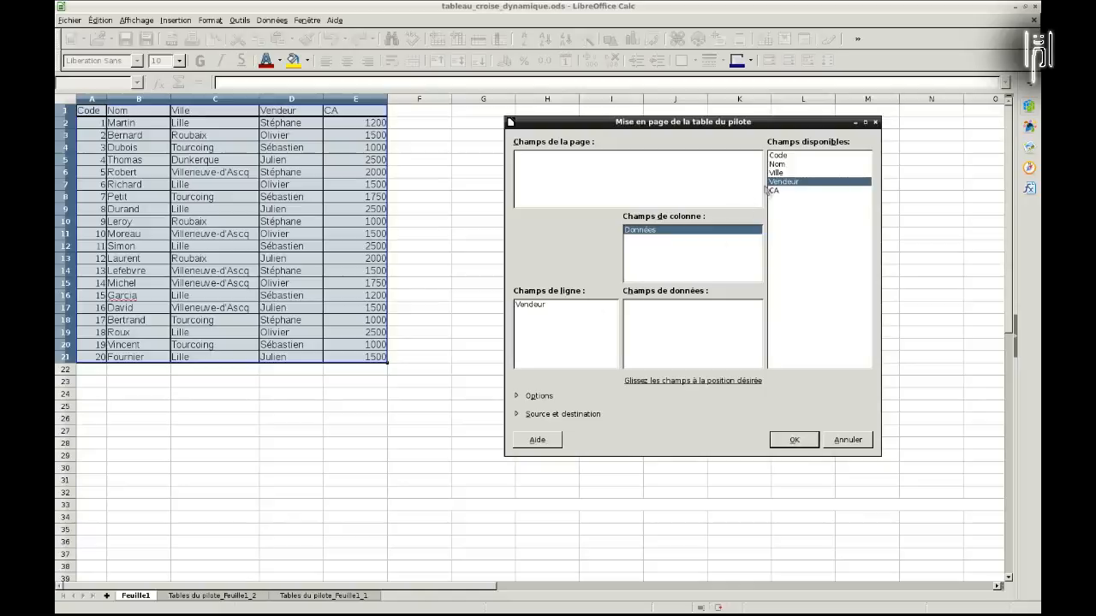
{"action": "left_click_drag", "start_coordinate": [781, 174], "coordinate": [685, 250]}
{"action": "left_click_drag", "start_coordinate": [779, 193], "coordinate": [698, 329]}
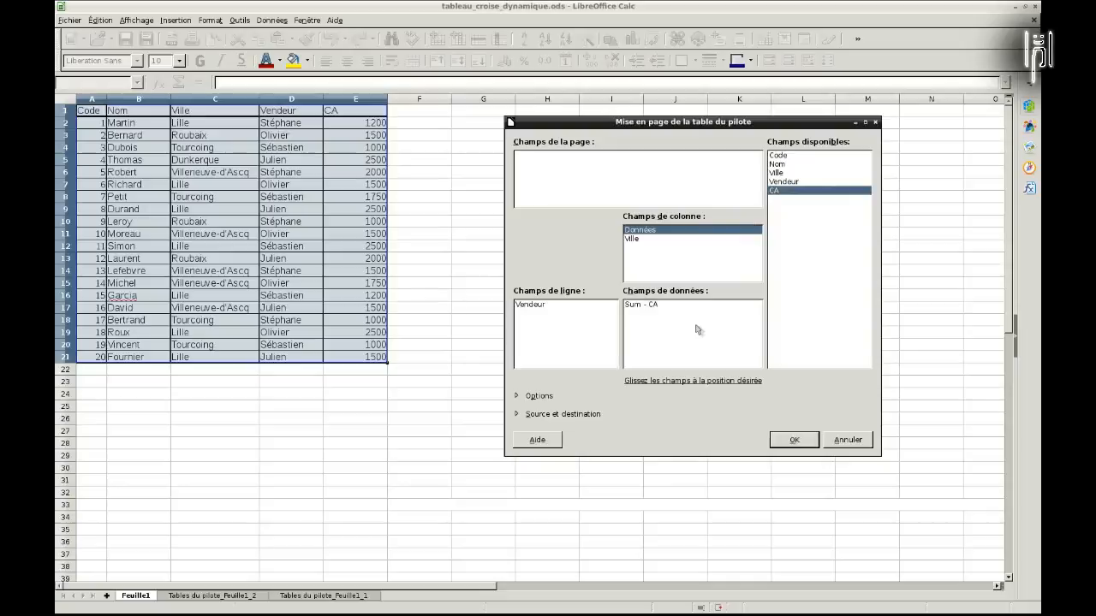
{"action": "left_click", "coordinate": [793, 439]}
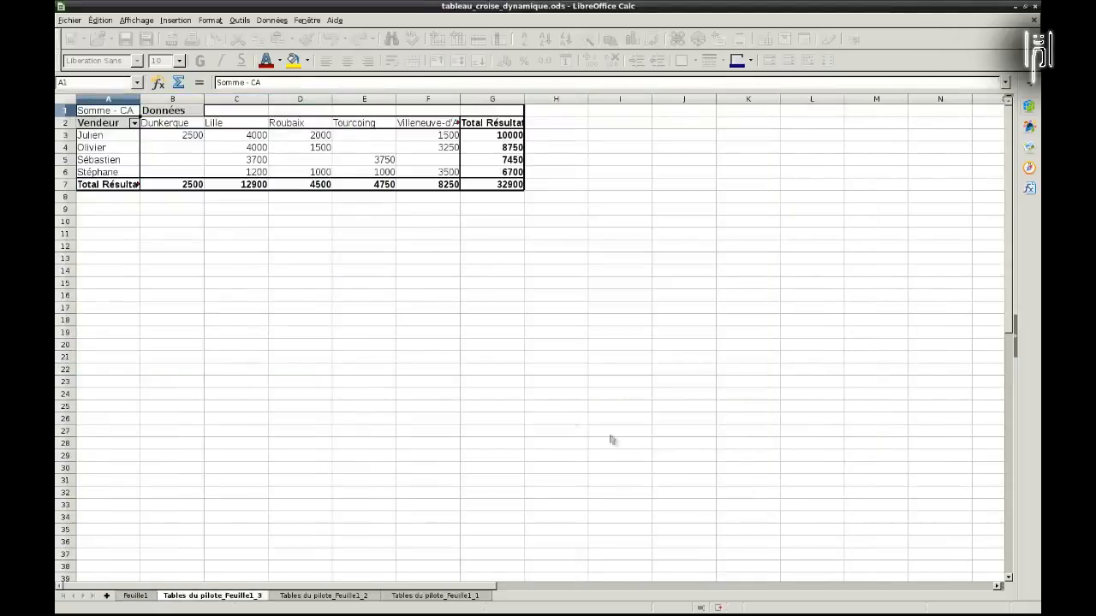